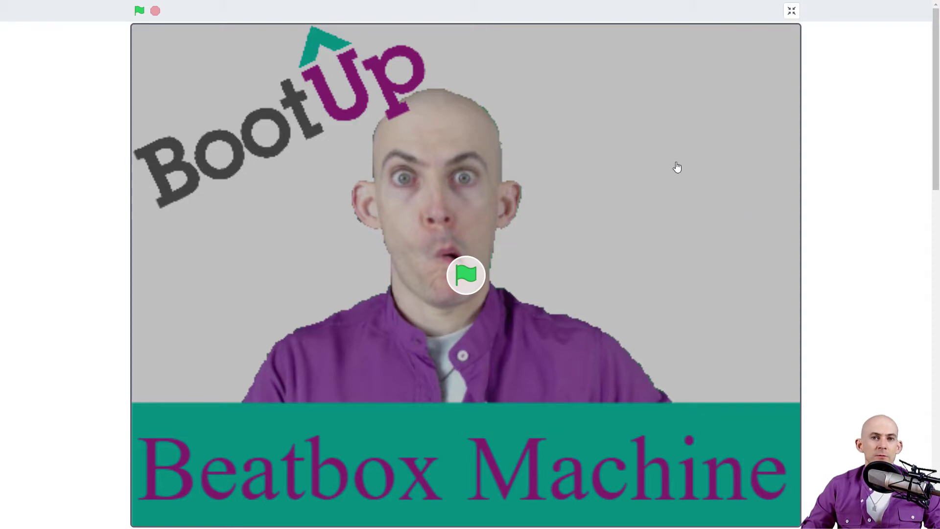
- Start the Beatbox Machine project and trigger the beatboxer's animated performance on stage
{"action": "left_click", "coordinate": [470, 273]}
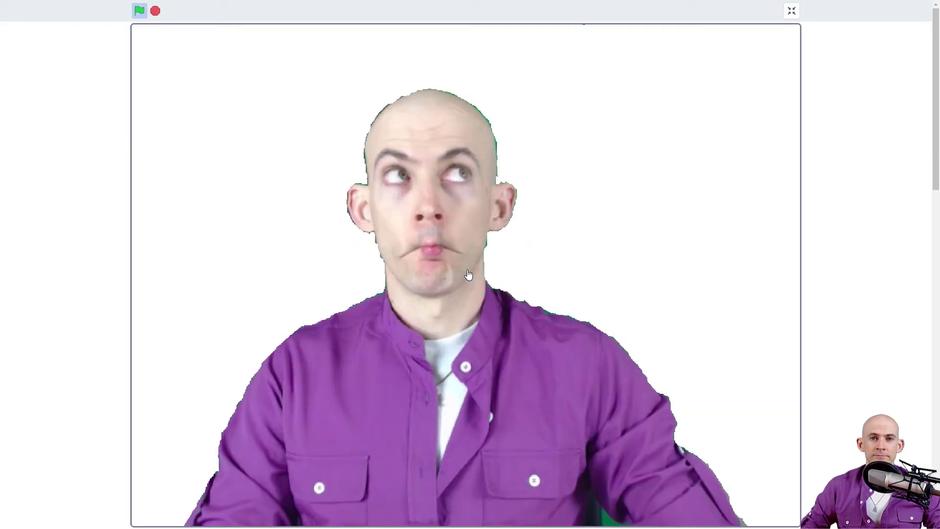
{"action": "left_click", "coordinate": [468, 274]}
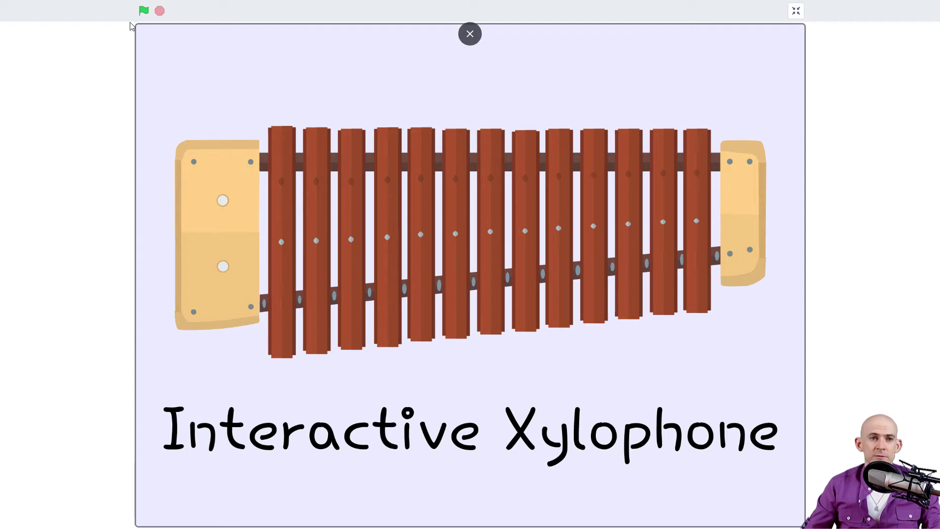
- Launch the Interactive Xylophone project, showing the xylophone with its Click and Letters toggles
{"action": "left_click", "coordinate": [144, 10]}
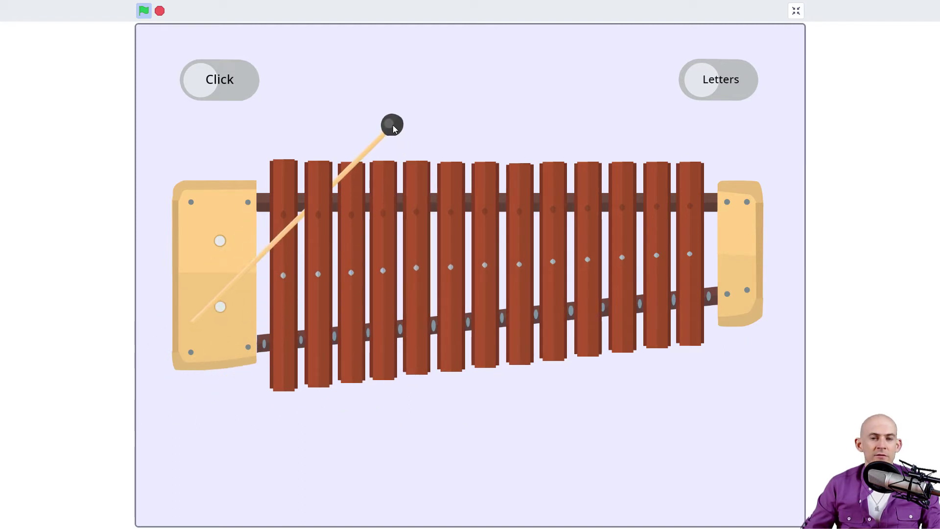
- Enable Click mode, strike four xylophone bars, then turn on Letters to label bars C–A
{"action": "left_click", "coordinate": [210, 81]}
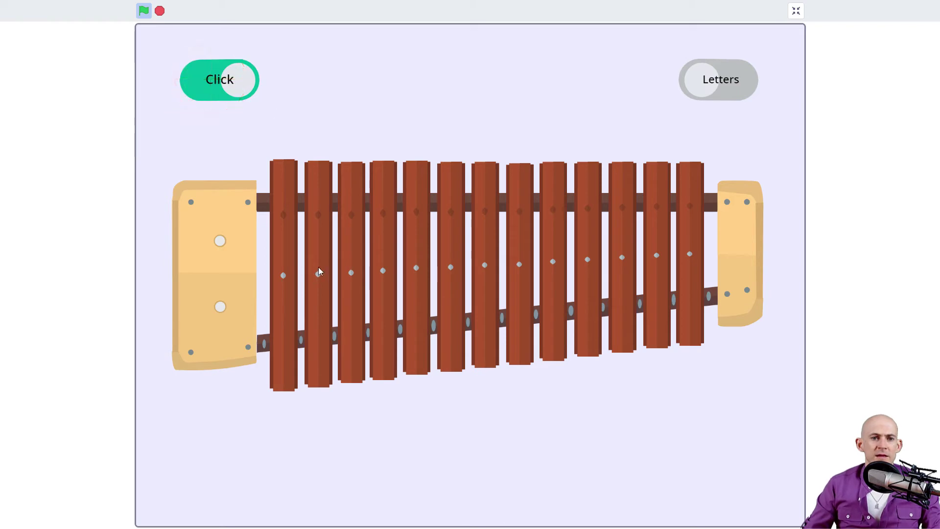
{"action": "left_click", "coordinate": [318, 266]}
{"action": "left_click", "coordinate": [404, 258]}
{"action": "left_click", "coordinate": [349, 259]}
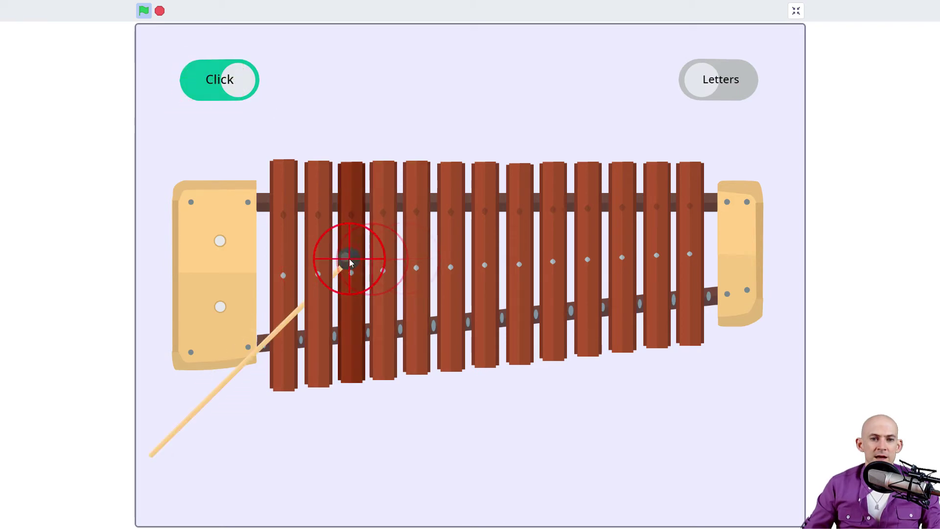
{"action": "left_click", "coordinate": [521, 247]}
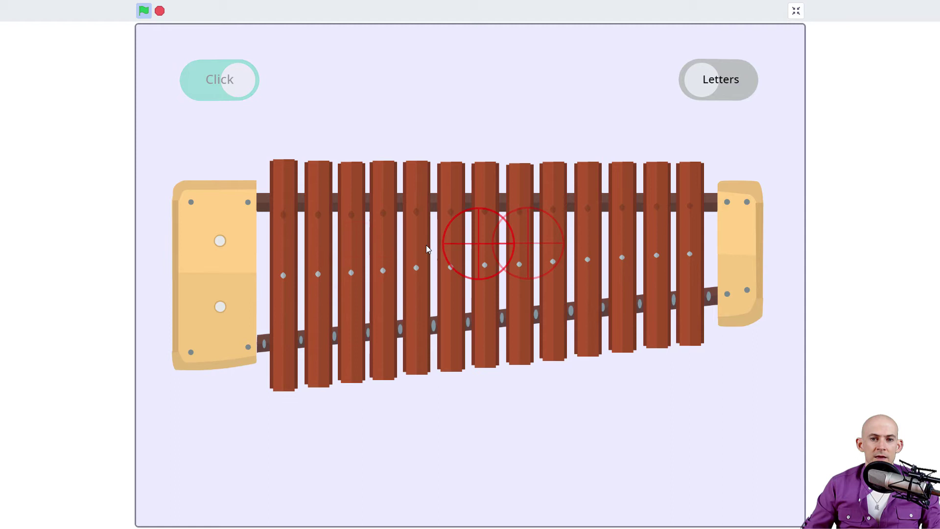
{"action": "left_click", "coordinate": [718, 79]}
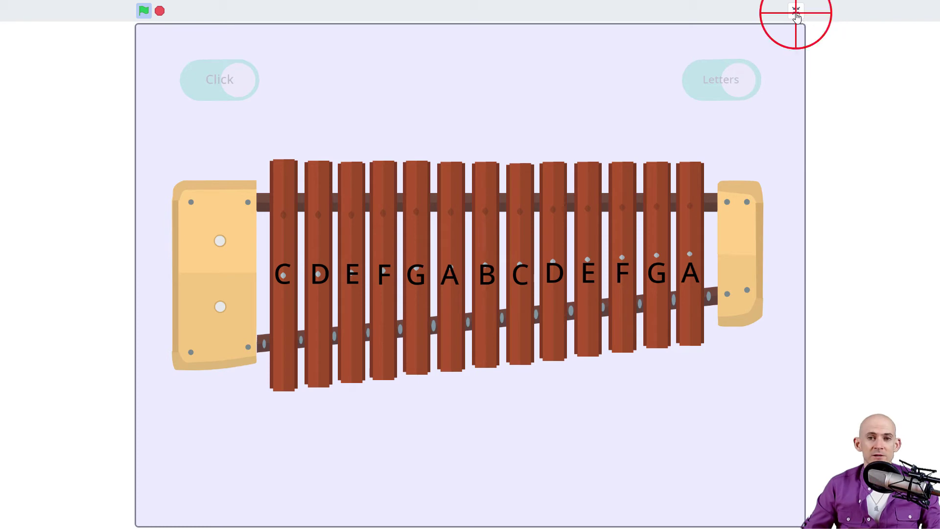
- Exit full-screen to reveal the mallet's forever loop of touching-key sound blocks
{"action": "left_click", "coordinate": [796, 13]}
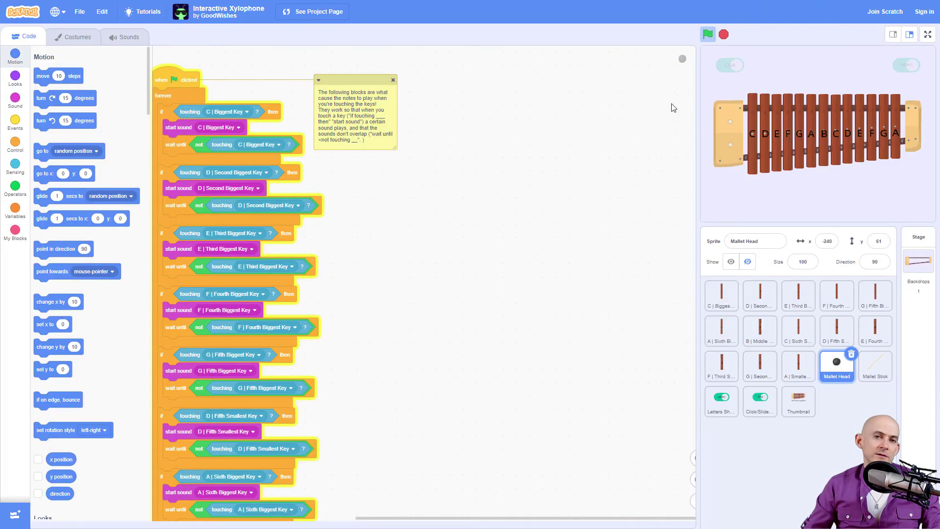